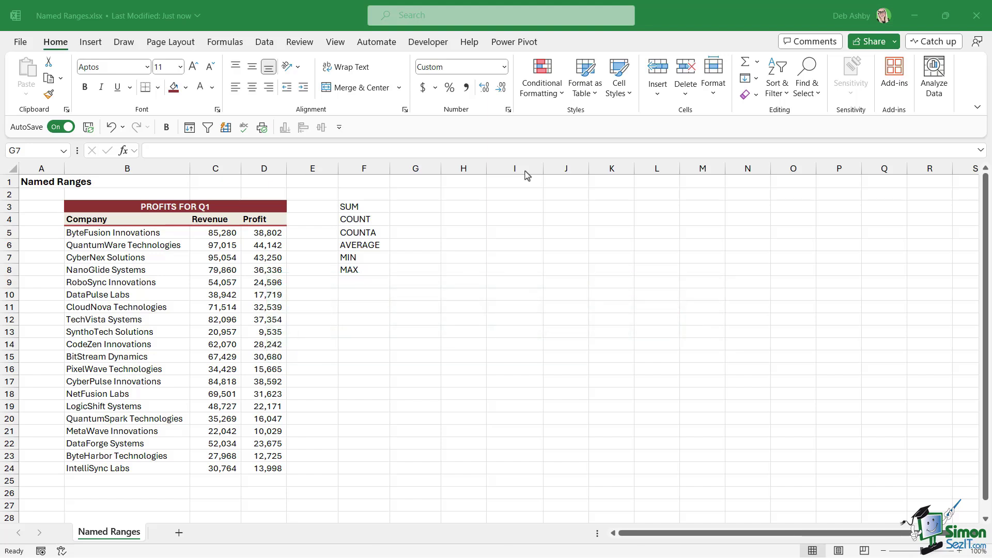
# Step: Select the Revenue values C5:C24, after briefly selecting the empty block H5:H13
pyautogui.click(513, 244)
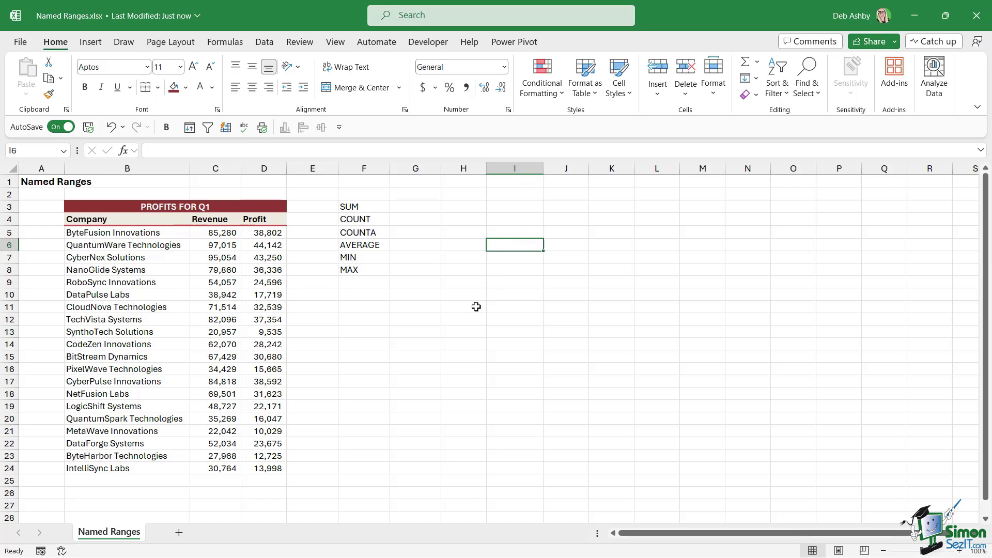
pyautogui.moveTo(461, 232); pyautogui.dragTo(463, 332)
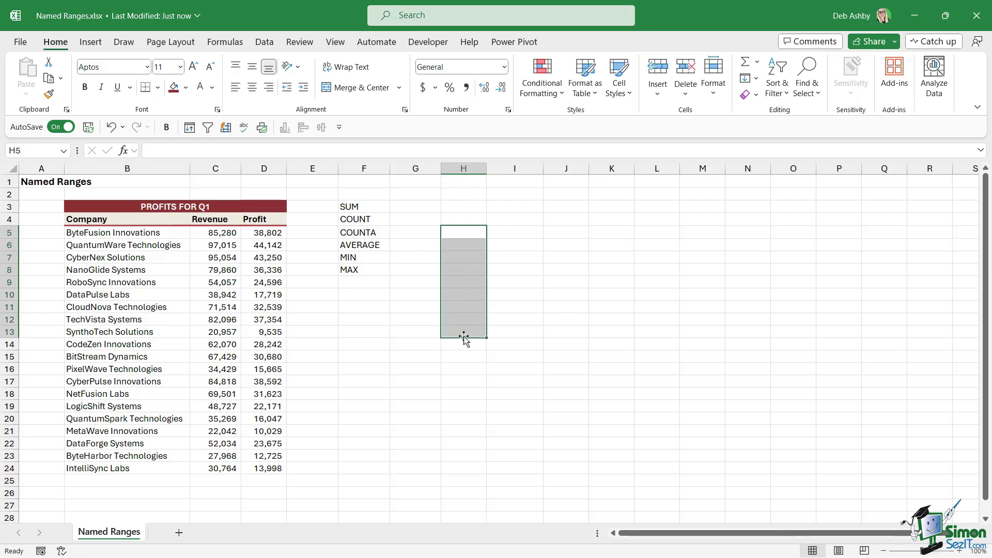
pyautogui.click(515, 257)
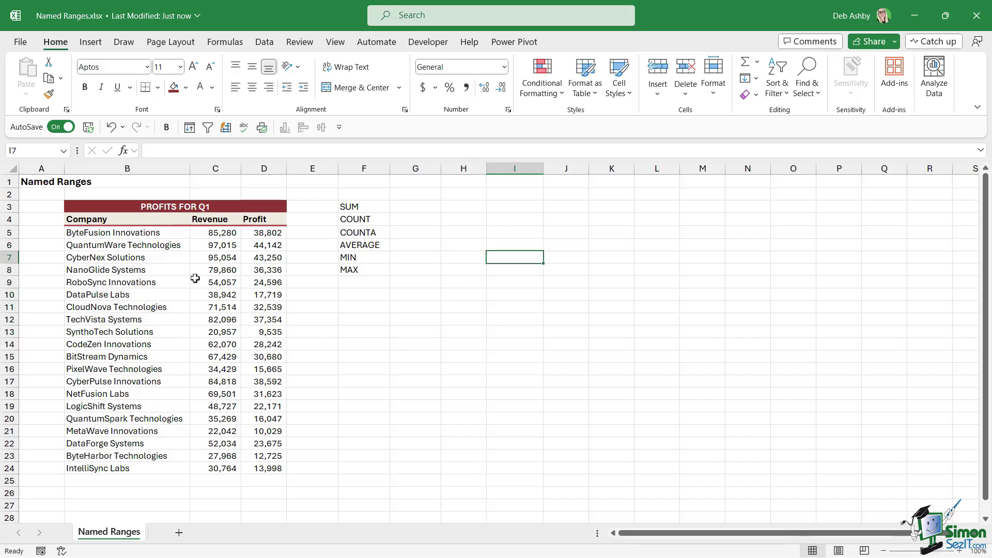
pyautogui.moveTo(212, 233); pyautogui.dragTo(206, 464)
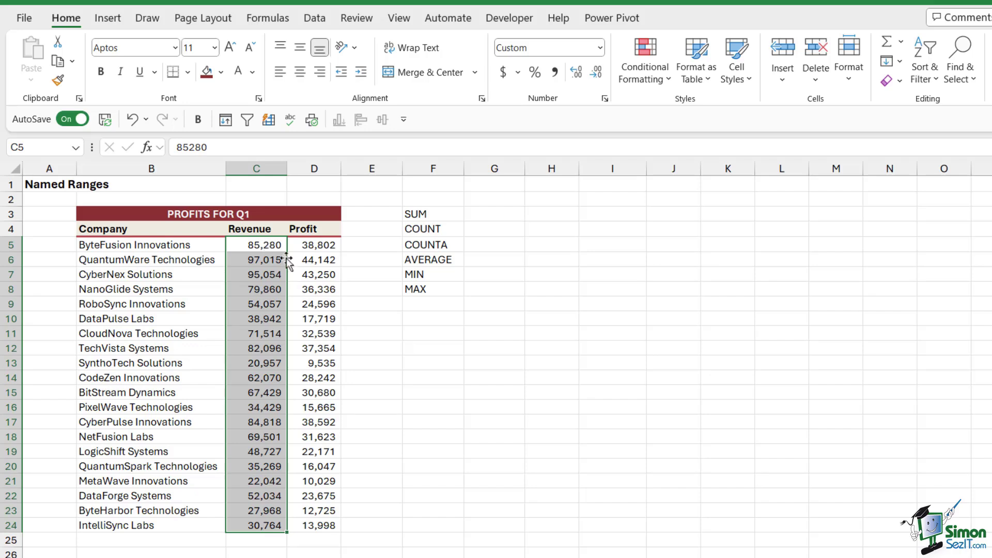
pyautogui.moveTo(319, 247); pyautogui.dragTo(319, 525)
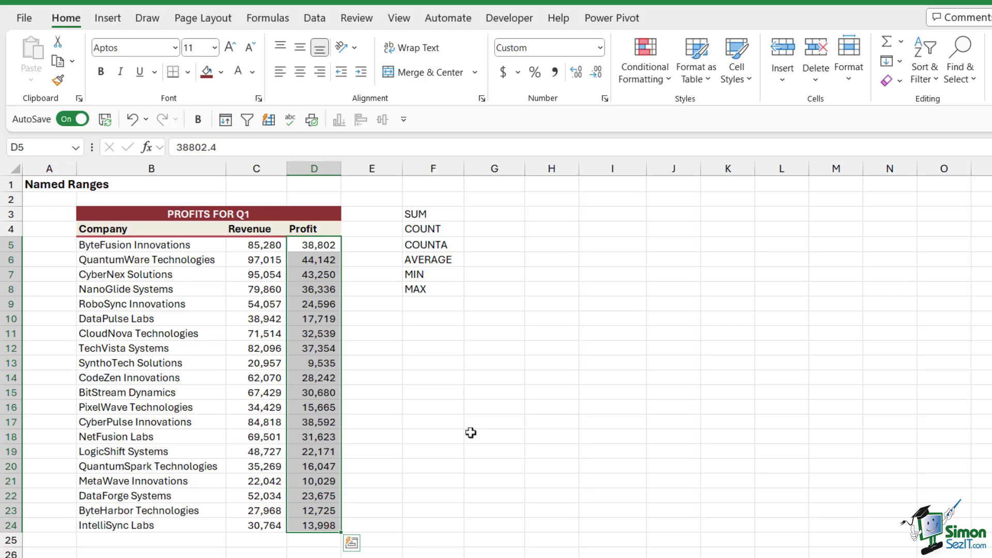
pyautogui.click(512, 347)
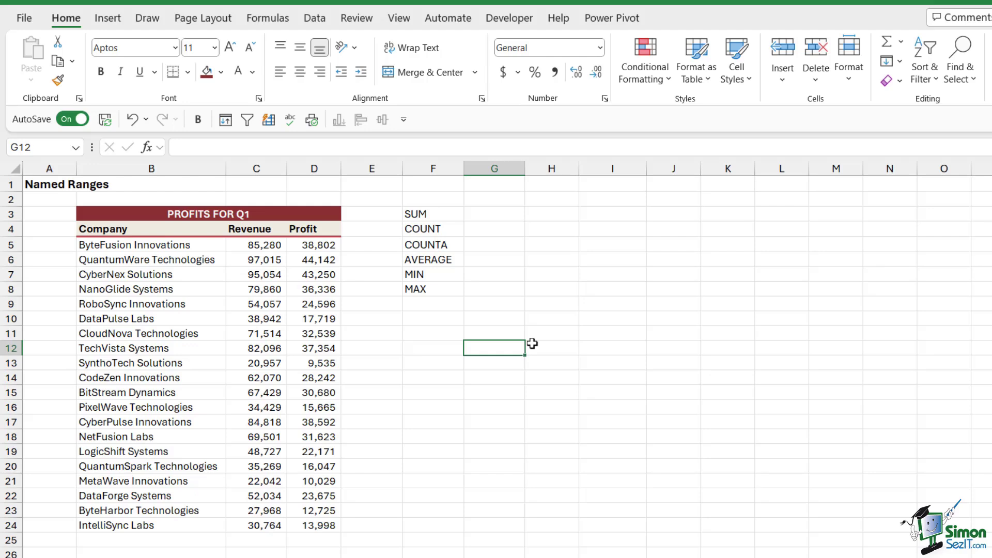
pyautogui.press('Right')
pyautogui.press('Right')
pyautogui.press('Right')
pyautogui.press('Right')
pyautogui.press('Right')
pyautogui.press('Right')
pyautogui.press('Right')
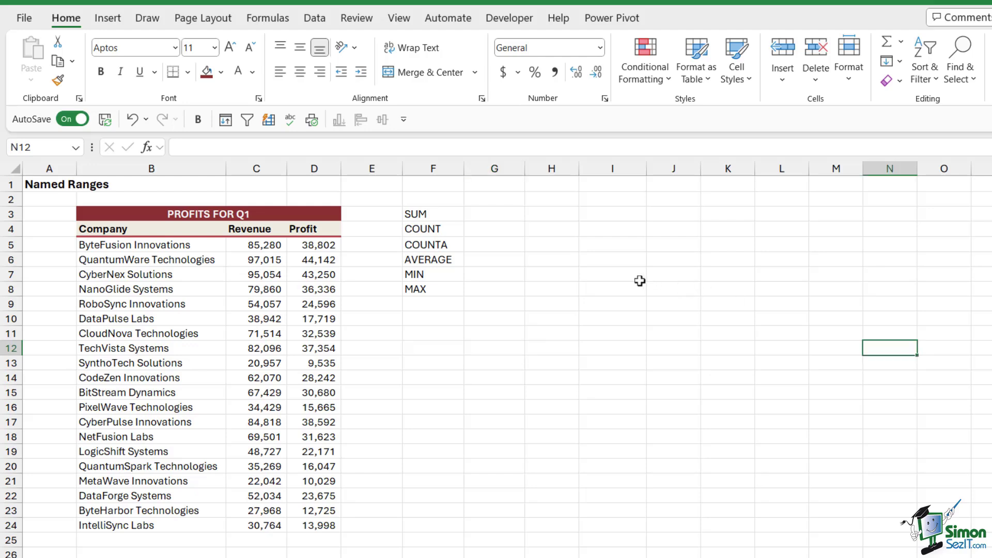
# Step: Choose Blank_Cells from the Name Box list to select K5:K11
pyautogui.click(76, 148)
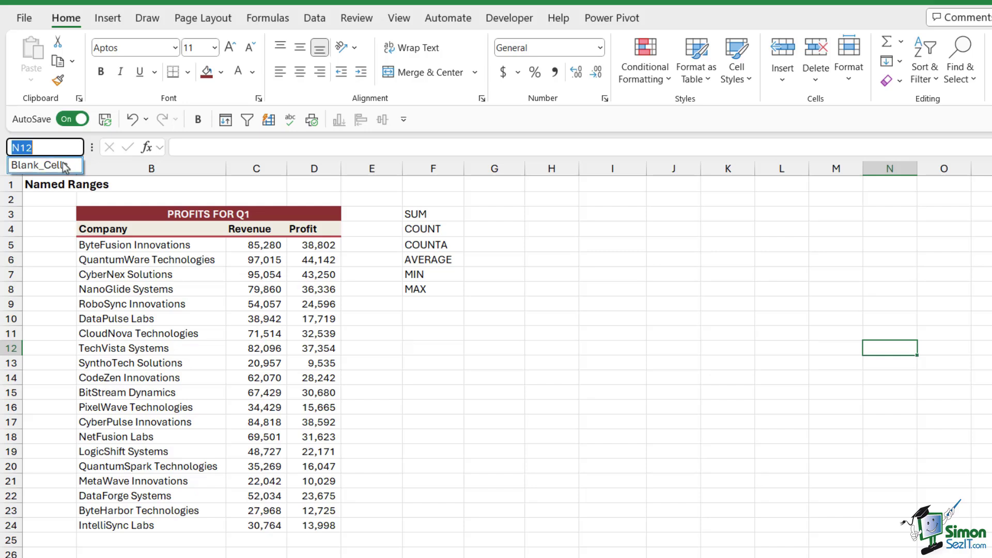
pyautogui.click(38, 165)
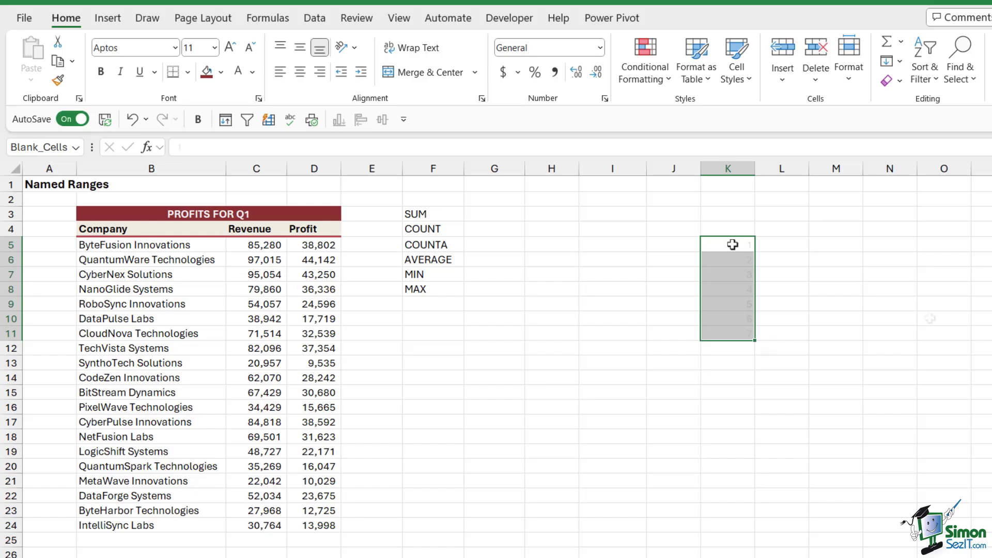
# Step: Fill the Blank_Cells range K5:K11 with the numbers 1 to 7, then select G3
pyautogui.hotkey('ctrl', 'e')
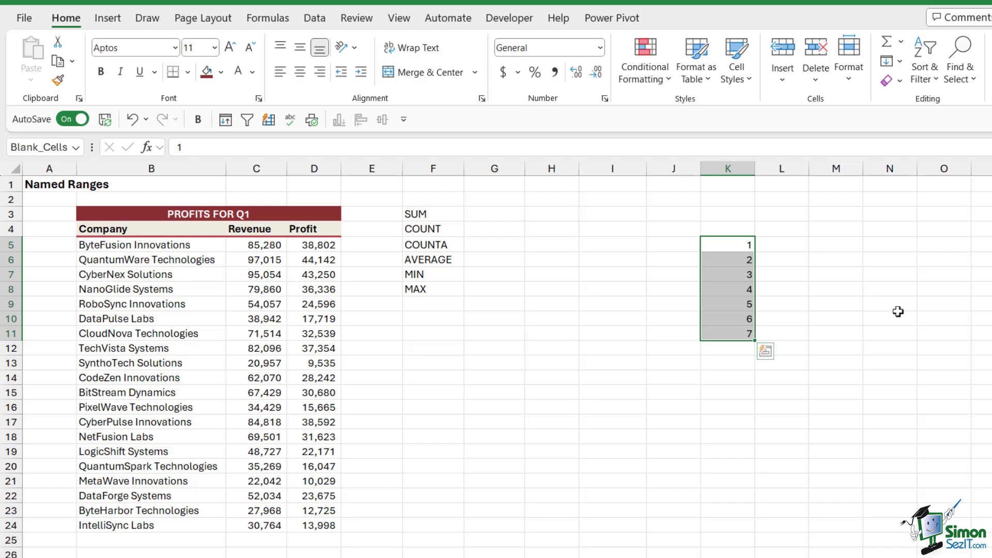
pyautogui.moveTo(485, 211); pyautogui.dragTo(537, 227)
pyautogui.click(486, 211)
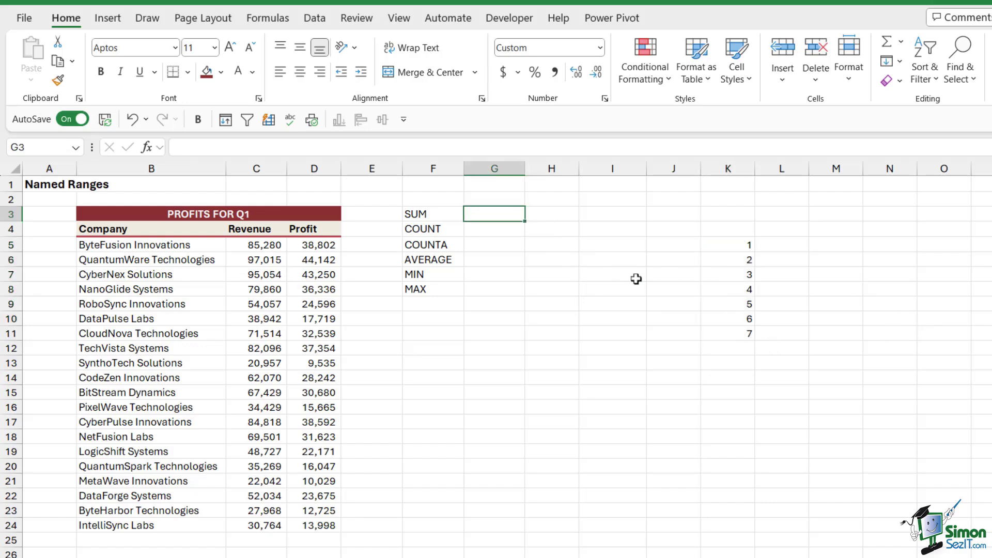
# Step: Enter =SUM(Blank_Cells) in G3 so it returns 28
pyautogui.write('=SU')
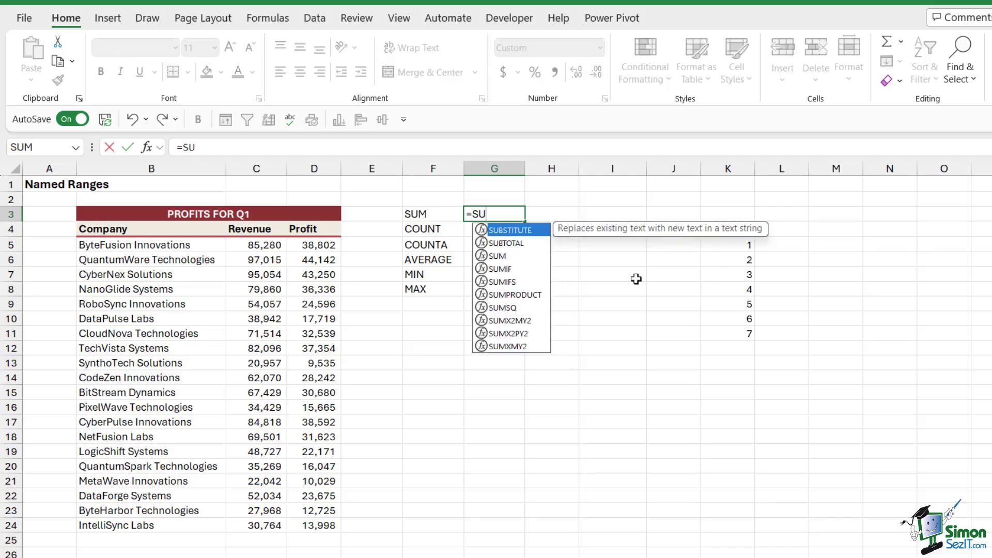
pyautogui.write('M(')
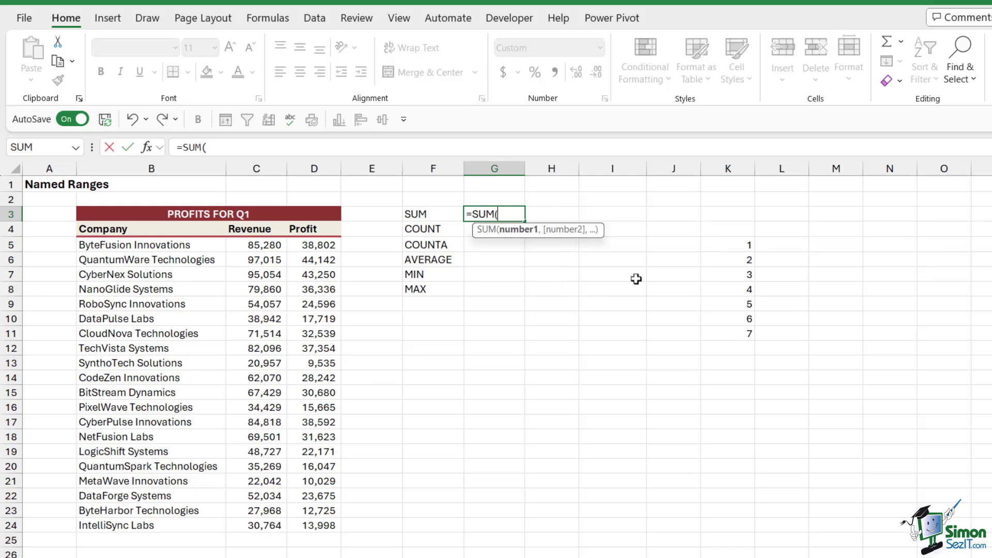
pyautogui.write('Bla')
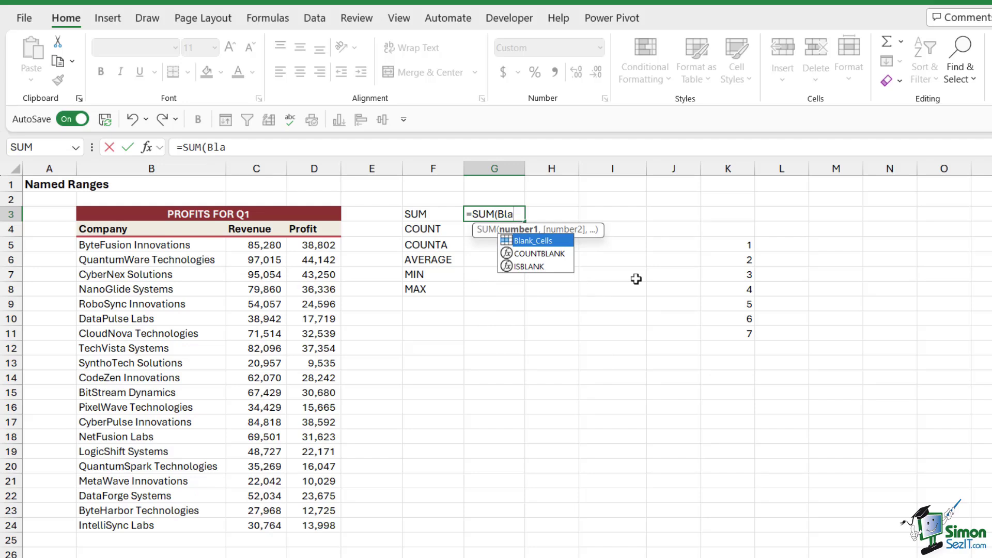
pyautogui.press('Tab')
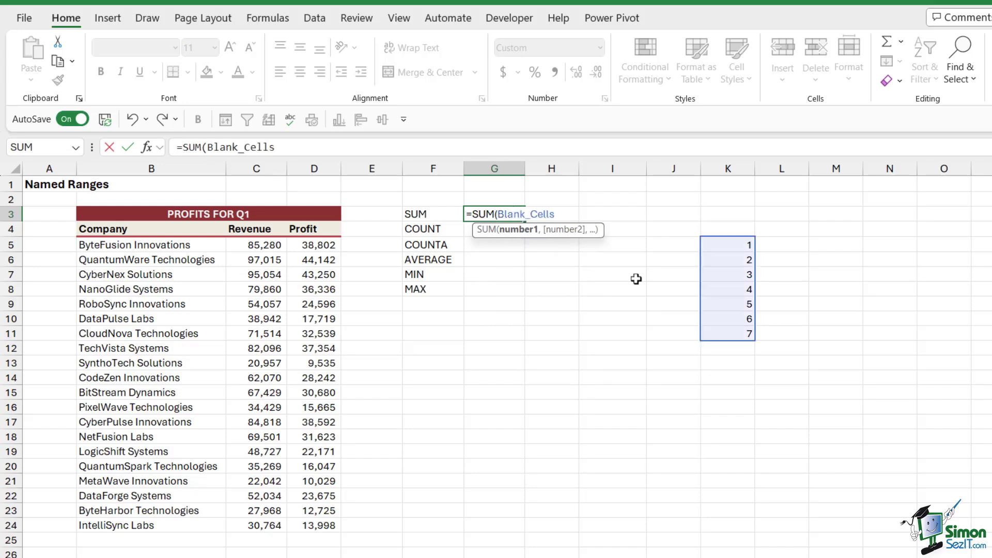
pyautogui.write(')')
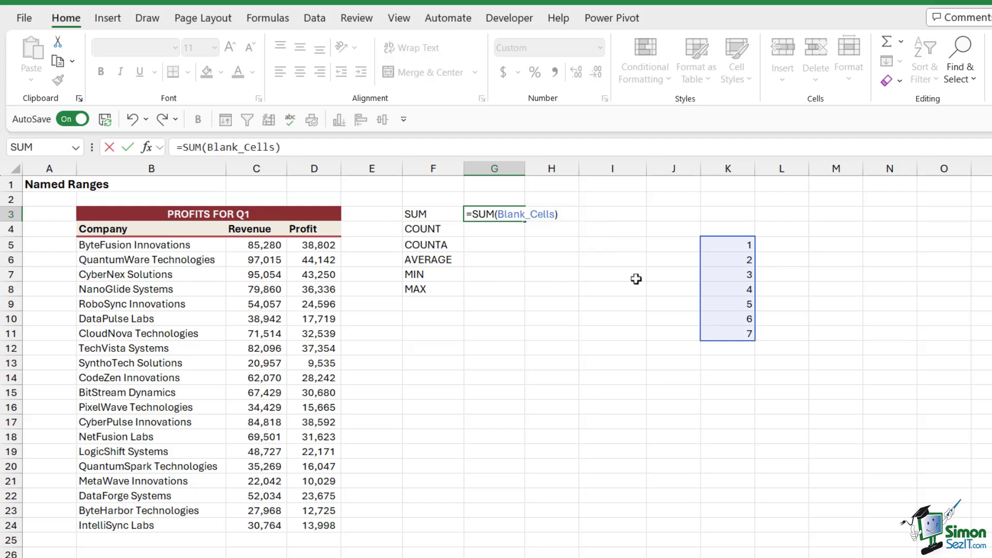
pyautogui.press('Return')
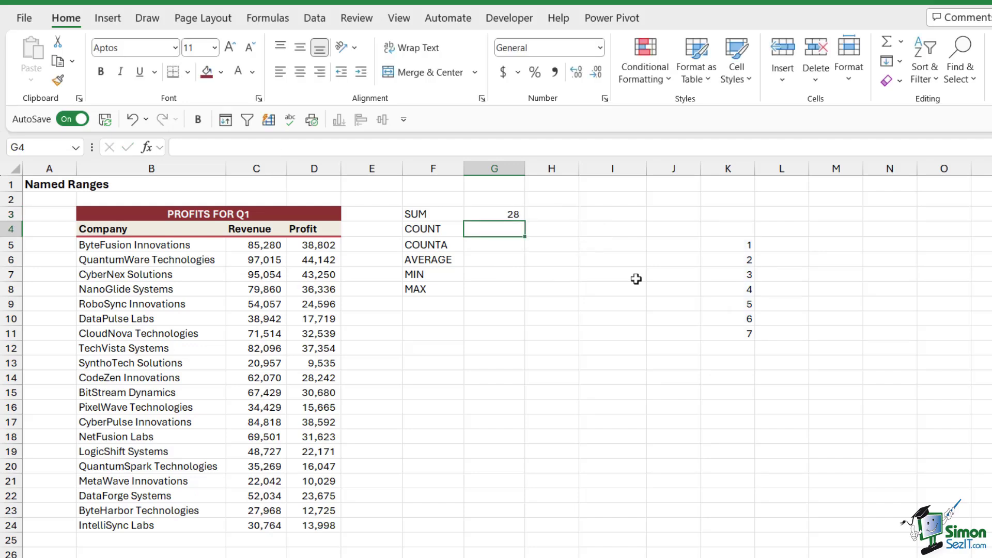
# Step: Clear All from the column K cells holding 1 through 7
pyautogui.click(731, 319)
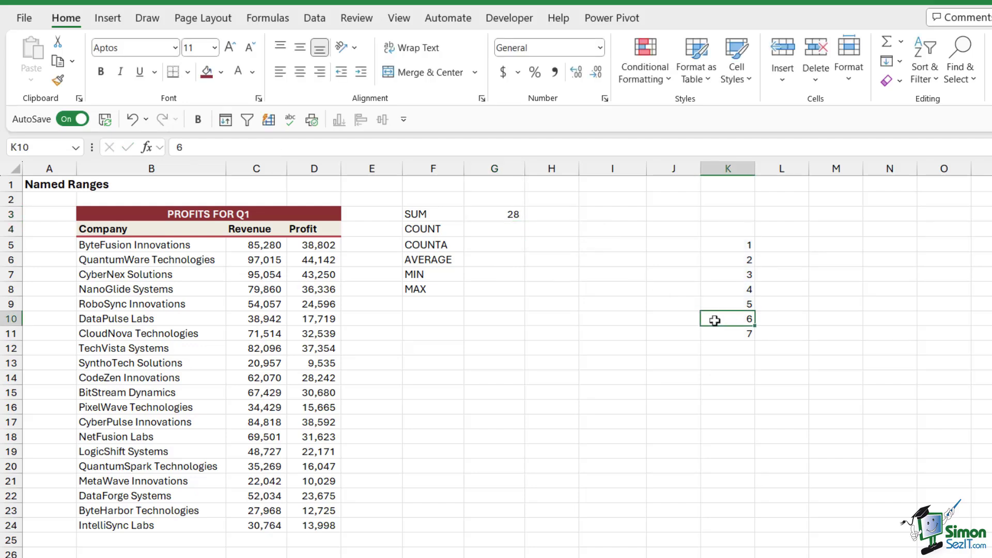
pyautogui.moveTo(722, 215); pyautogui.dragTo(734, 345)
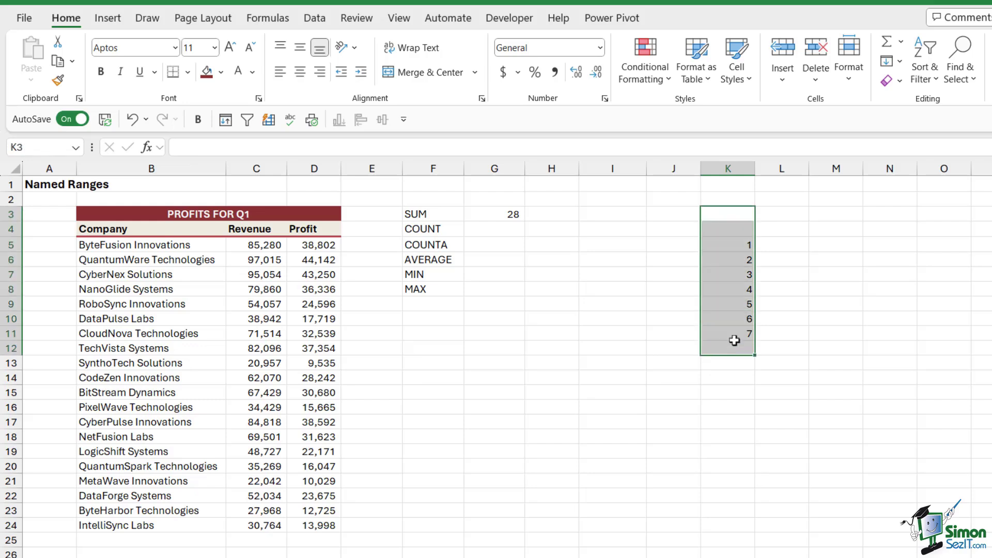
pyautogui.click(891, 81)
pyautogui.click(894, 103)
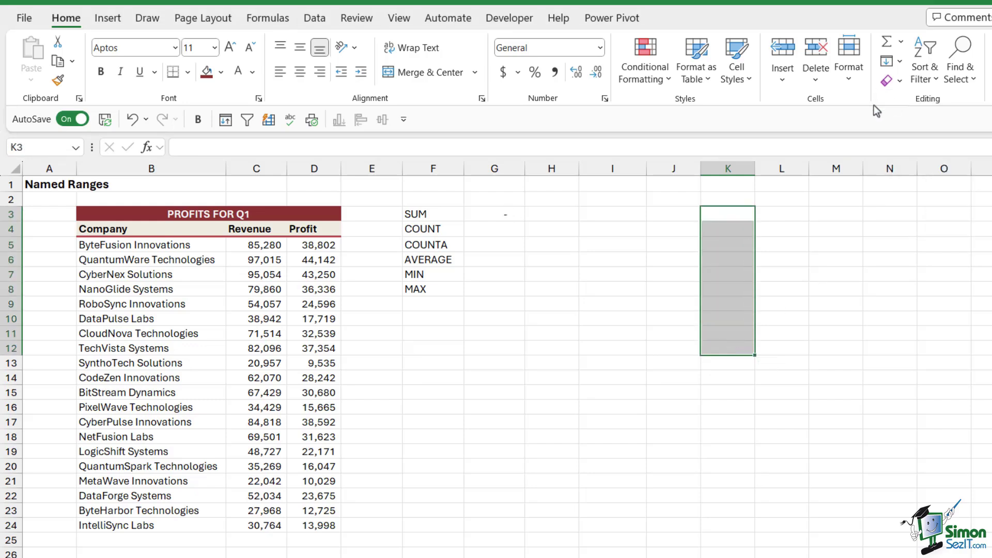
pyautogui.click(635, 285)
# Step: Delete the SUM formula from G3, leaving it blank
pyautogui.click(507, 213)
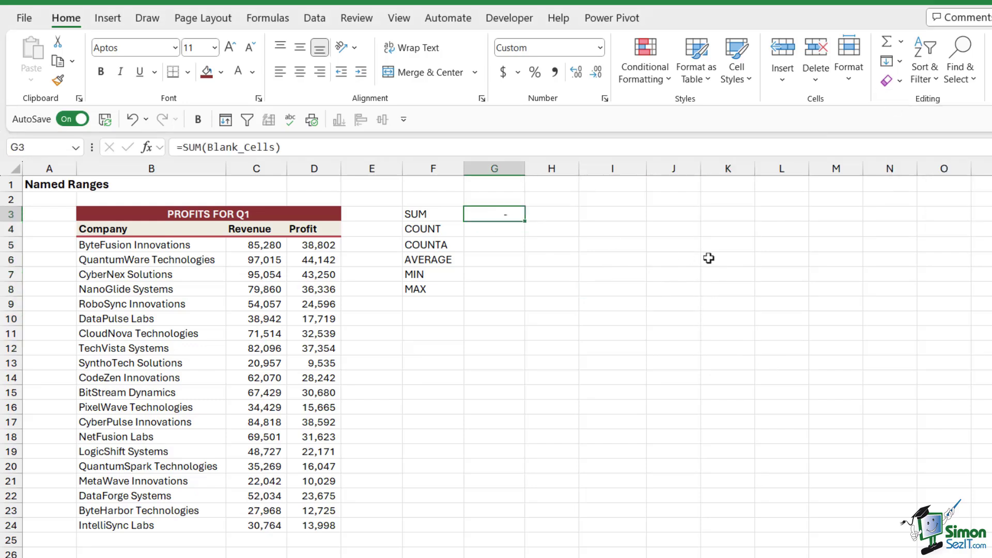
pyautogui.press('Delete')
pyautogui.click(695, 258)
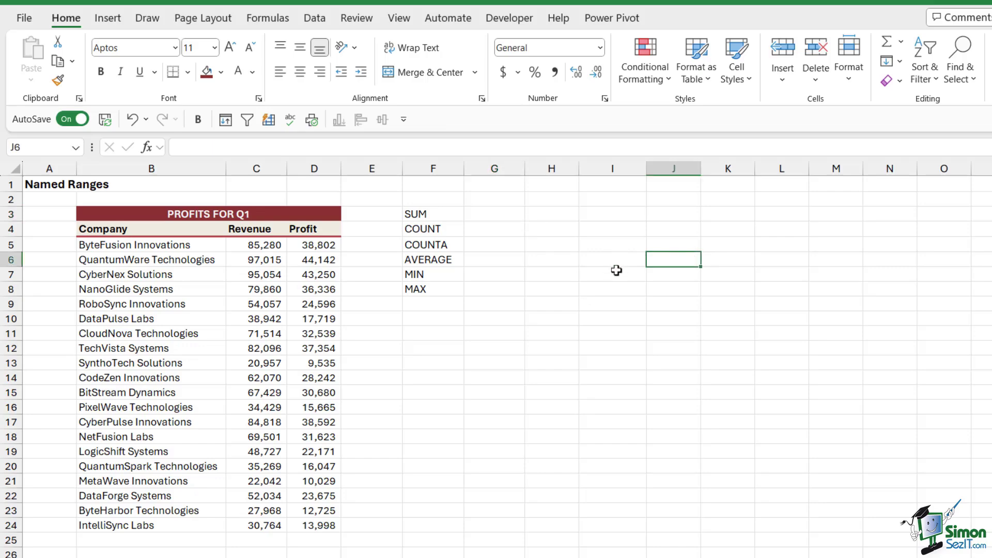